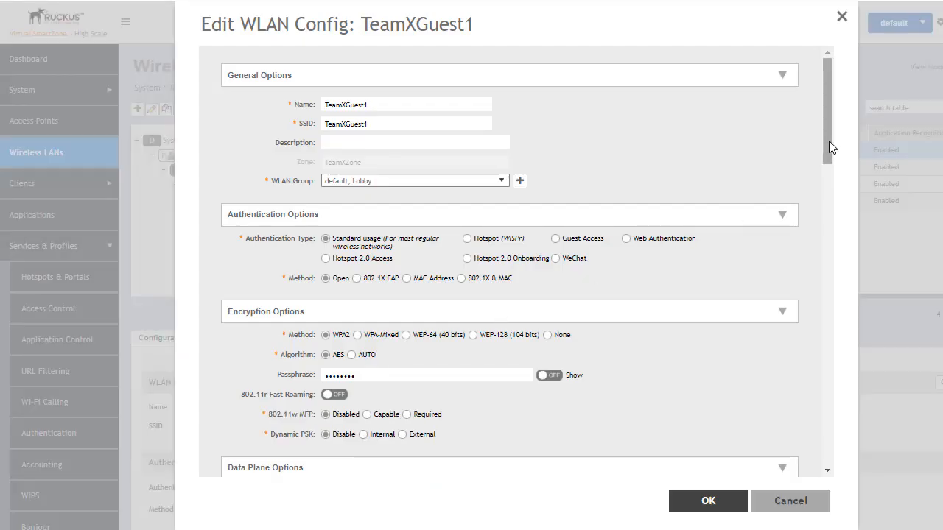
Edit the Guest access during office hours schedule profile to remove the 12 PM hour from Monday through Friday.
drag(829, 141, 830, 308)
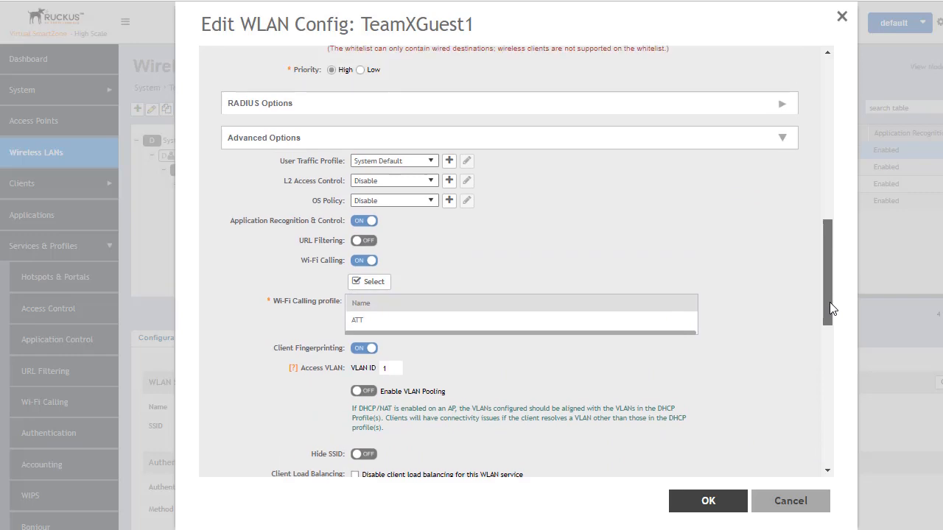
drag(830, 304, 820, 449)
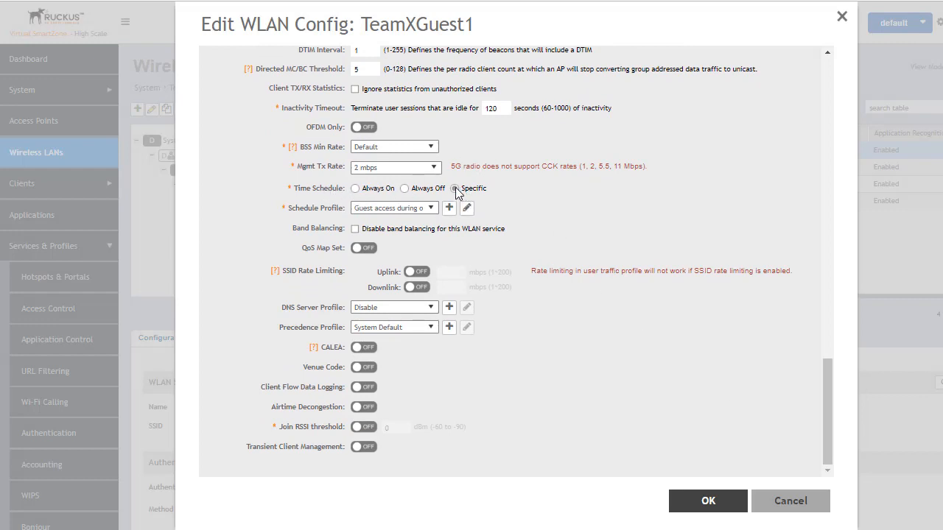
click(431, 208)
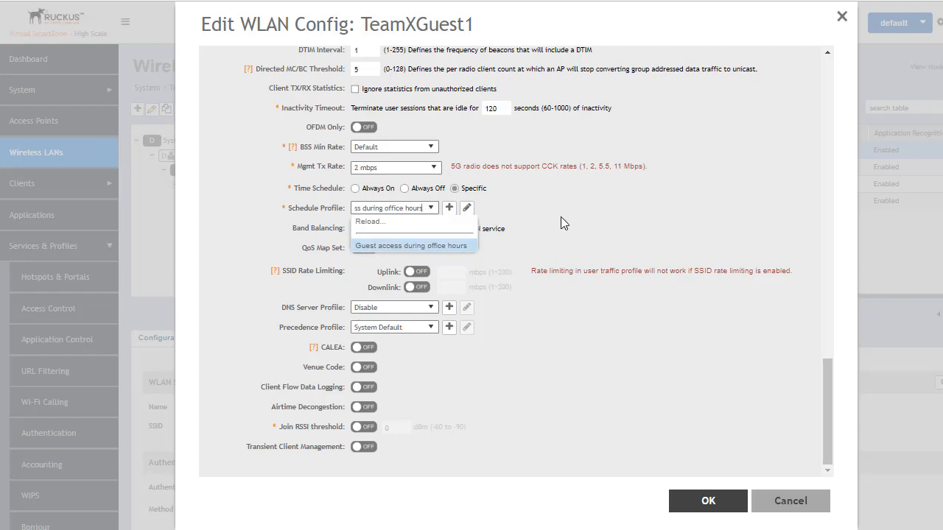
click(527, 208)
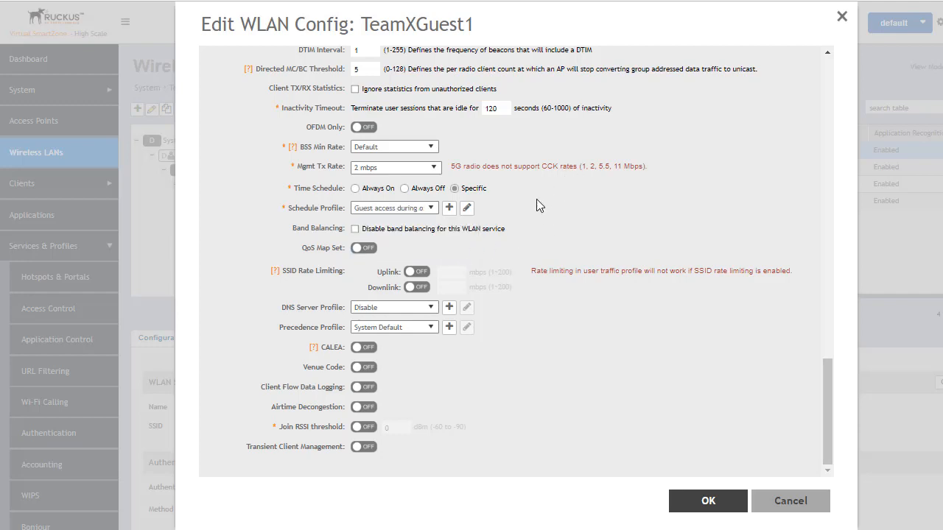
click(467, 208)
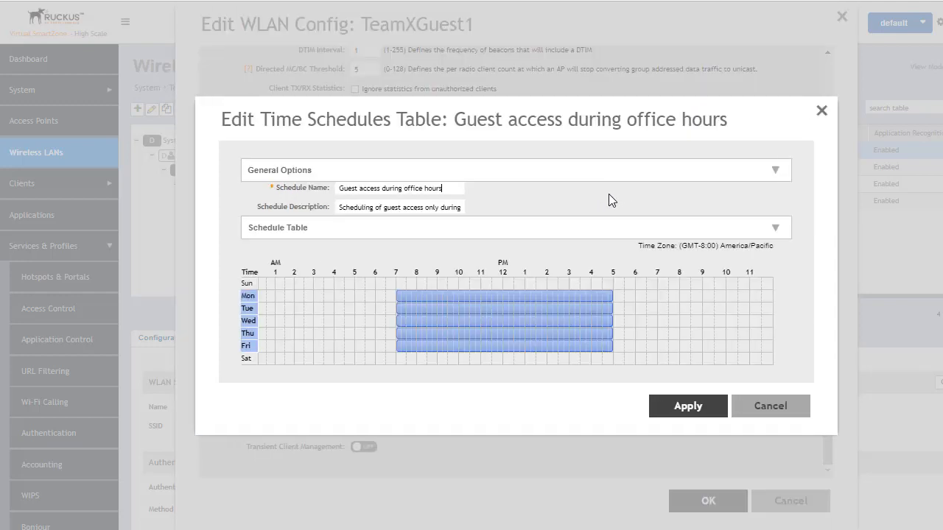
click(506, 296)
click(511, 296)
click(506, 309)
click(511, 308)
click(506, 321)
click(512, 321)
click(505, 334)
click(512, 334)
click(506, 346)
click(511, 347)
click(248, 284)
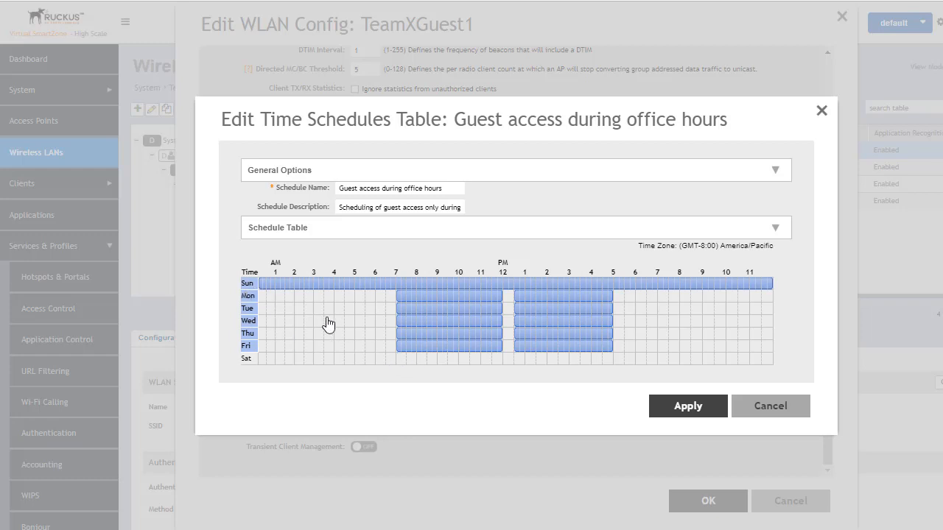
click(308, 285)
click(313, 285)
click(319, 286)
click(330, 286)
click(247, 286)
click(248, 286)
click(248, 286)
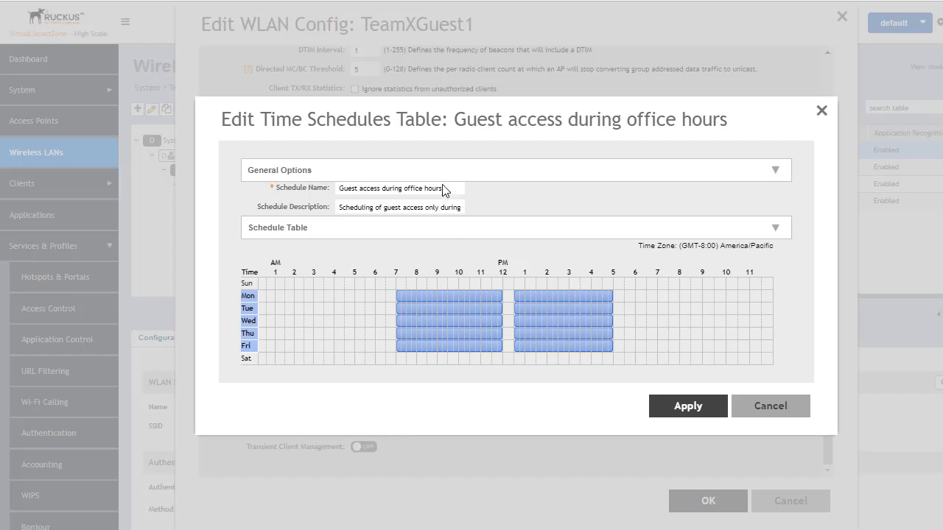
Apply the changes to the Guest access during office hours schedule.
click(690, 406)
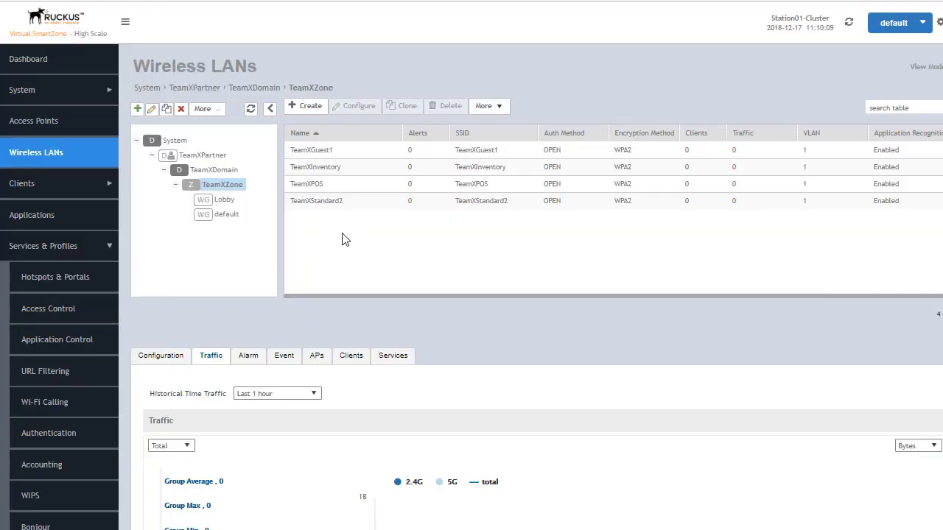
Open the TeamXStandard2 WLAN configuration and set its Time Schedule to Specific.
click(327, 205)
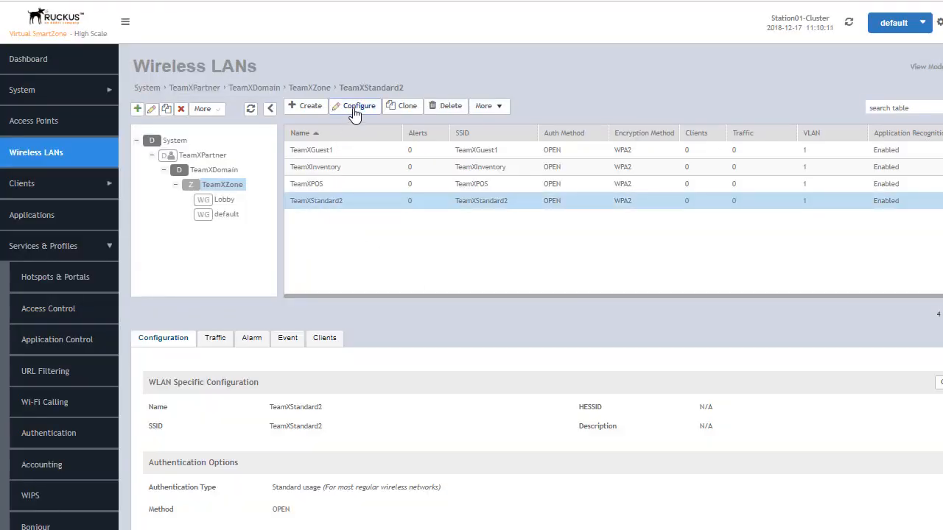
click(353, 111)
scroll(526, 294, down, 3)
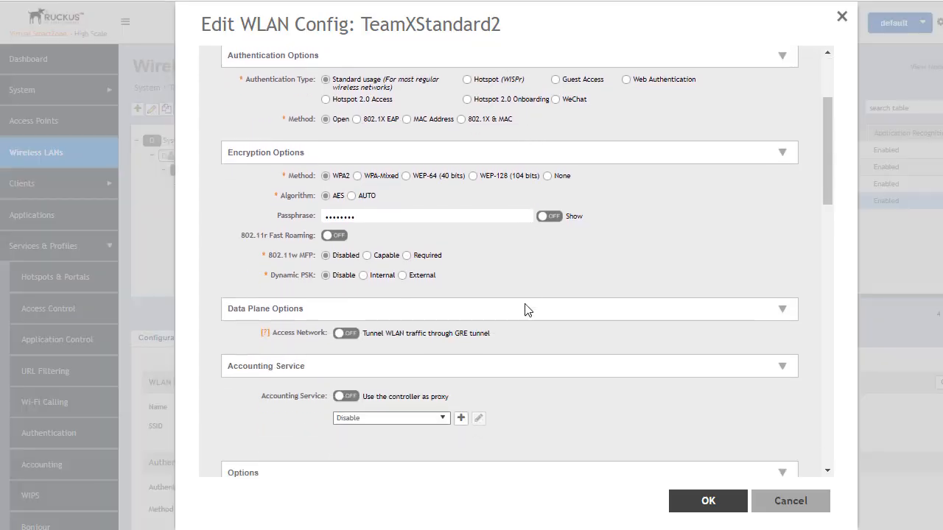
scroll(526, 309, down, 10)
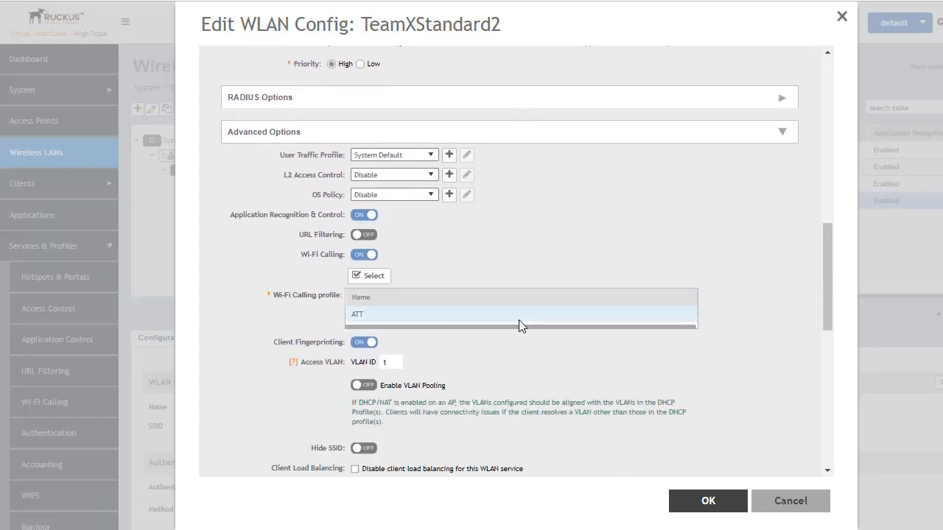
scroll(519, 320, down, 4)
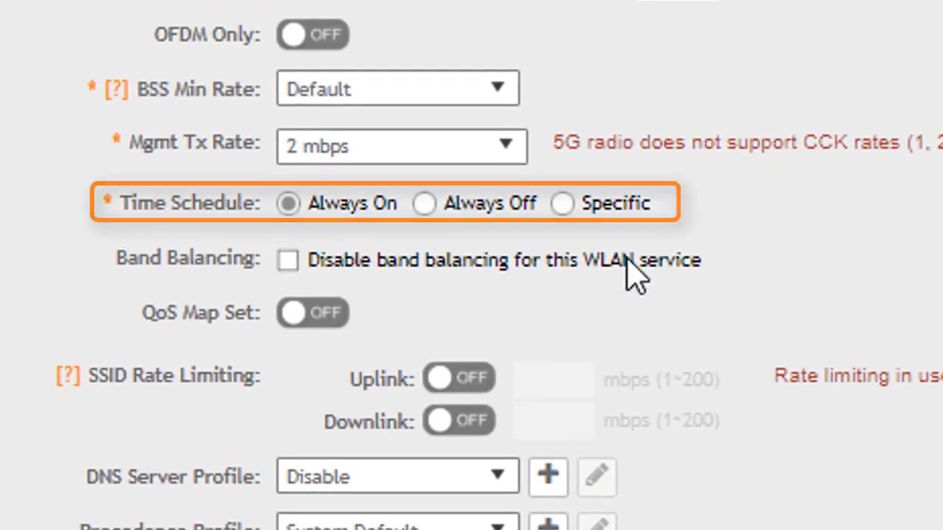
click(563, 205)
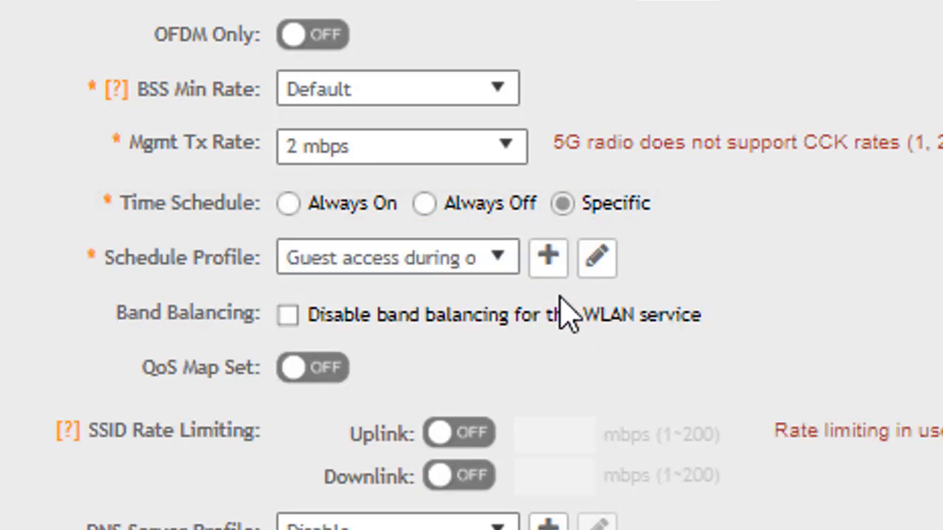
Create a new schedule profile named Office Hours.
click(499, 258)
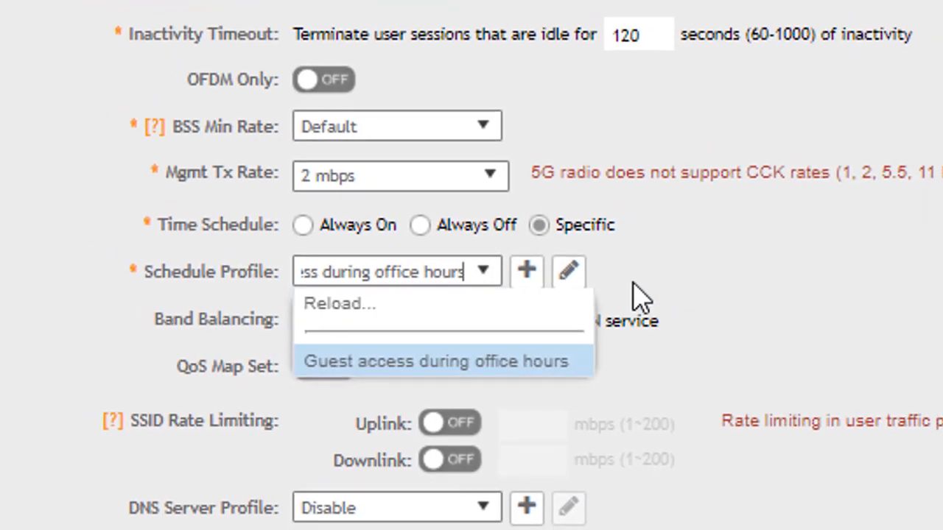
click(654, 259)
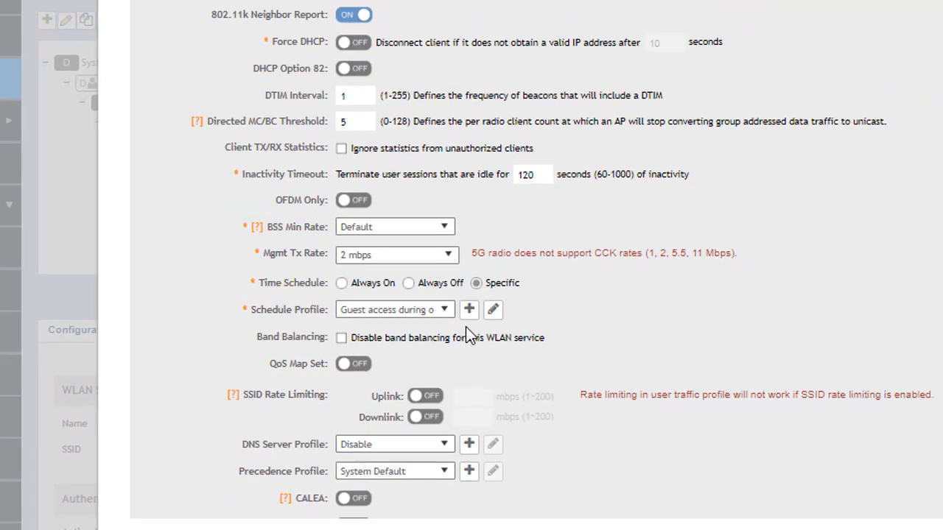
click(469, 309)
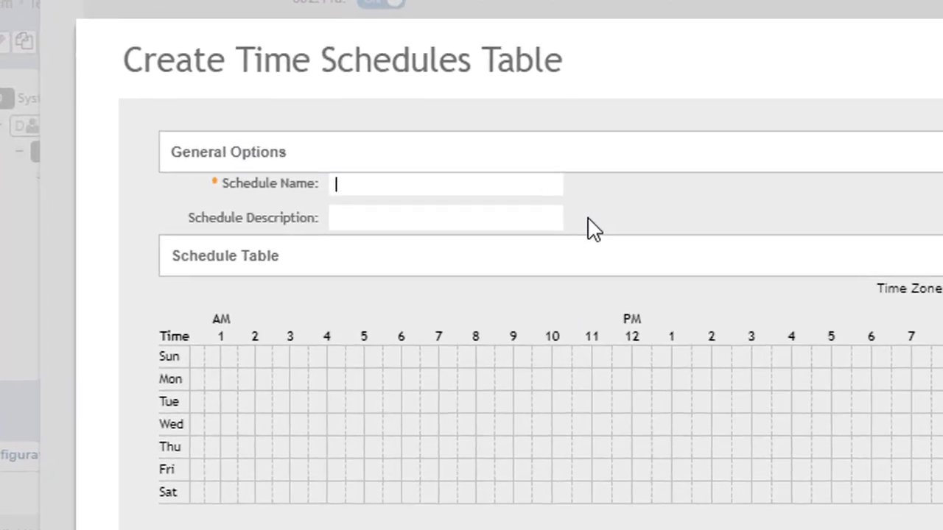
text(Gffice Hours)
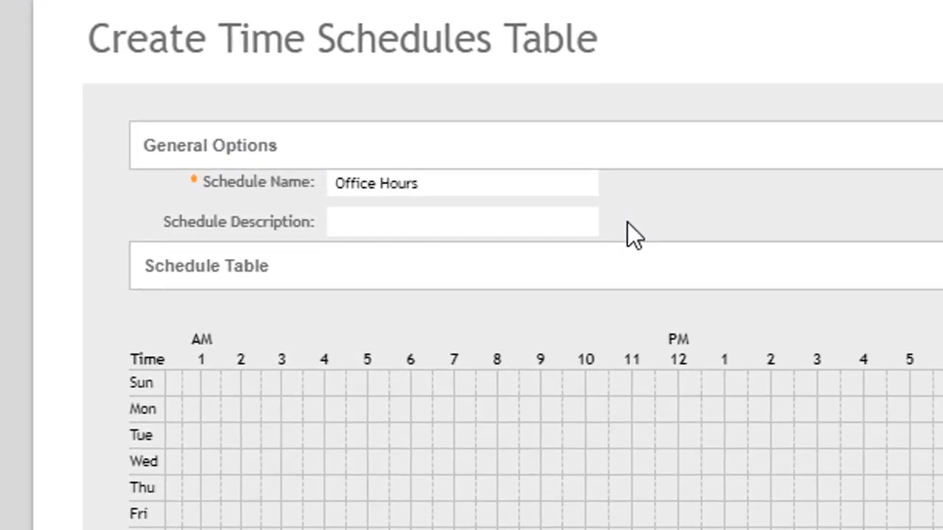
click(496, 226)
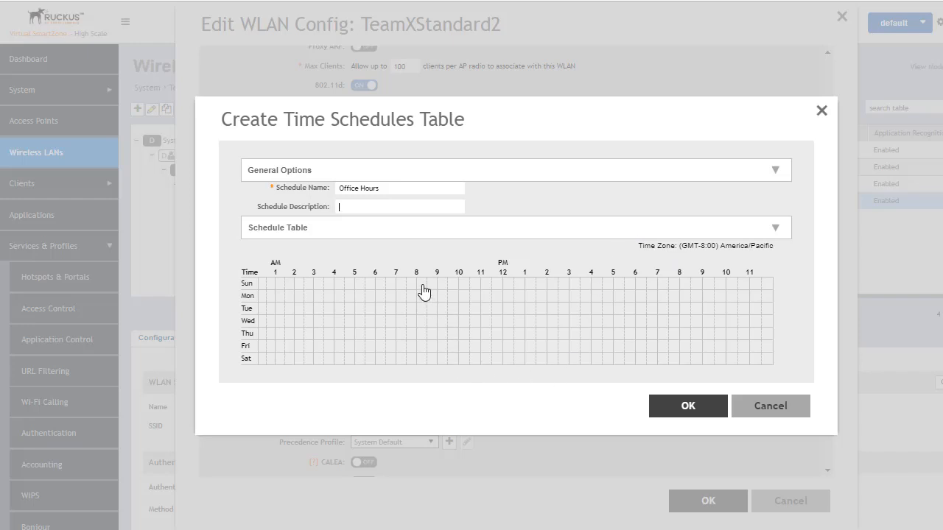
Schedule Monday, Wednesday and Friday from 8 AM to 5 PM and save the Office Hours profile.
drag(418, 297, 612, 295)
drag(422, 321, 612, 326)
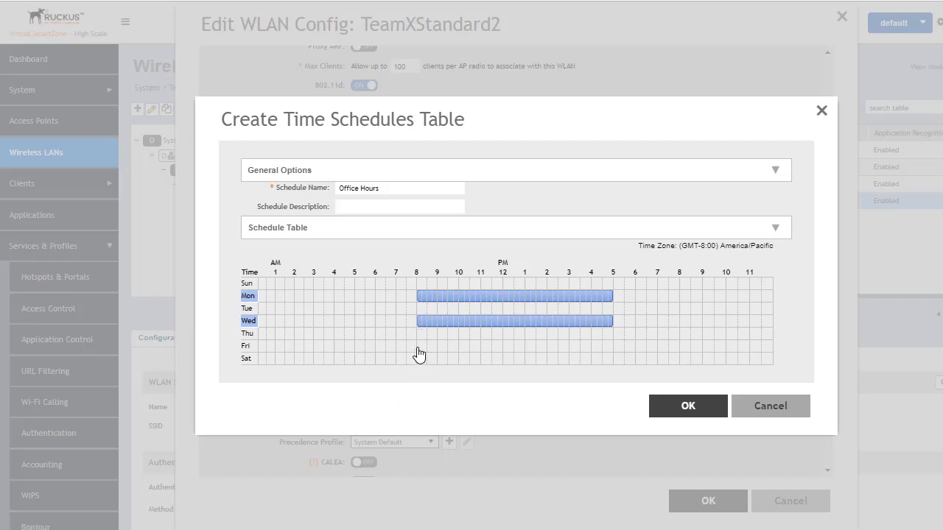
drag(421, 354, 613, 354)
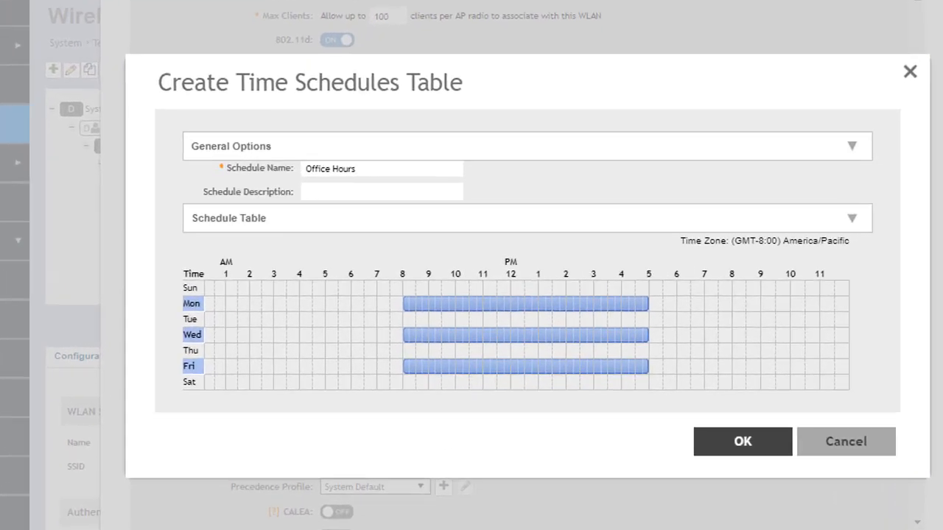
click(700, 413)
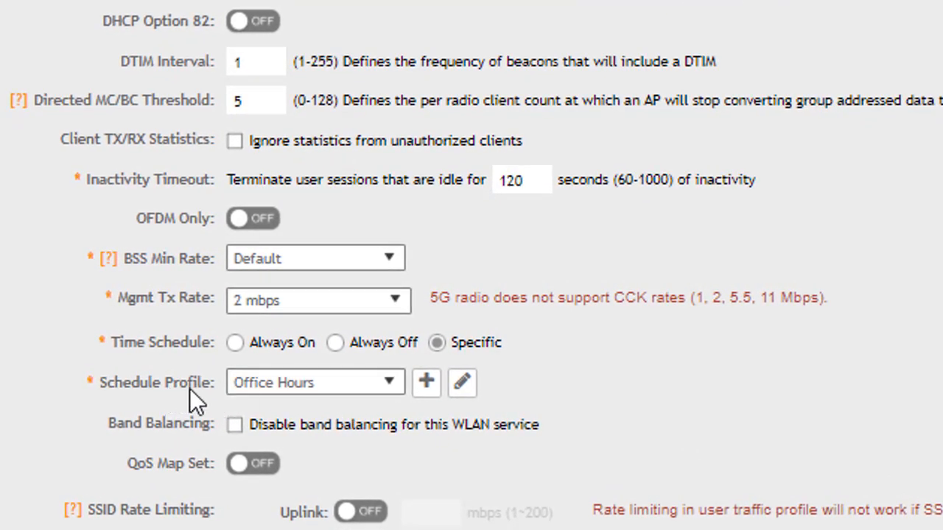
Select Office Hours as the schedule profile and save the TeamXStandard2 WLAN configuration.
click(389, 383)
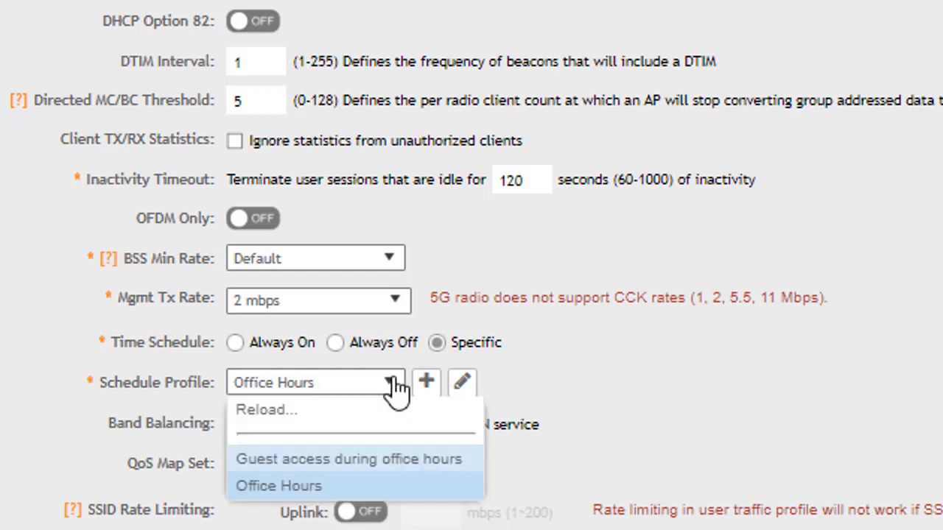
click(285, 488)
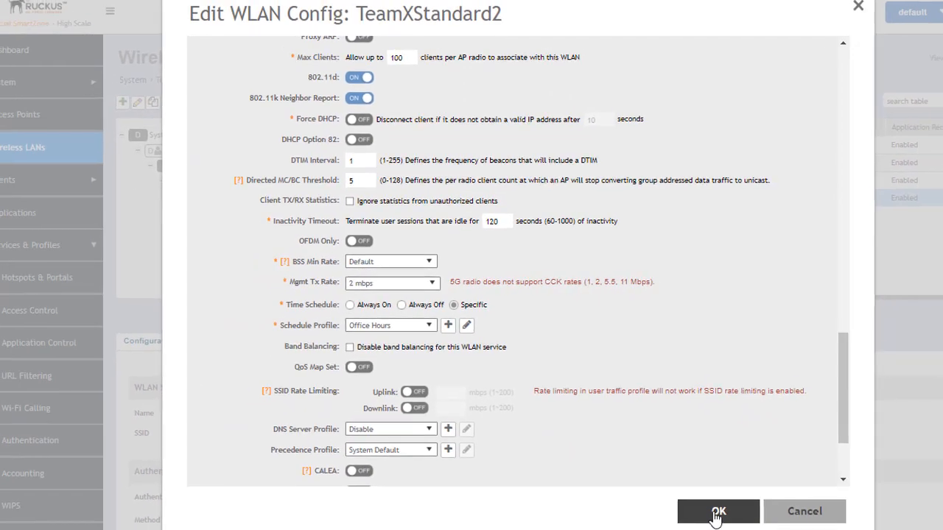
click(715, 517)
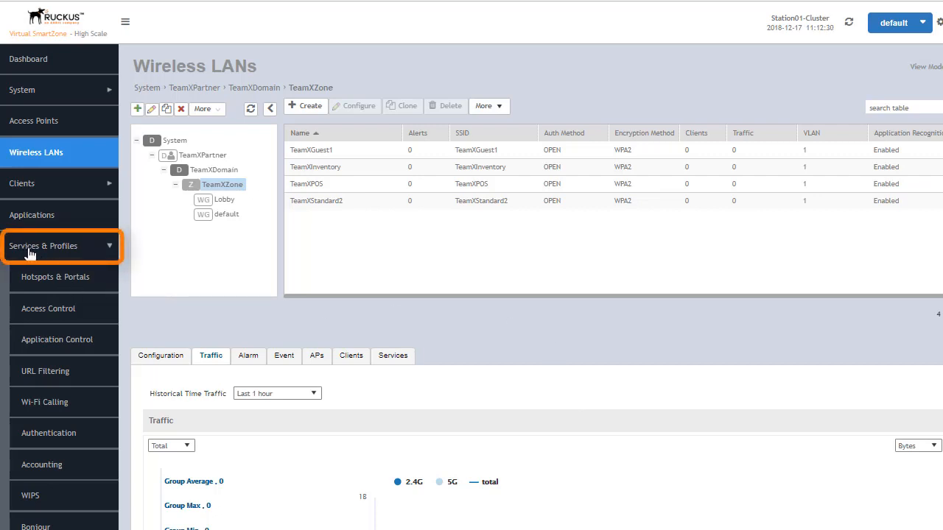
In Access Control time schedules, add Tuesday and Thursday 8 AM to 5 PM to the Office Hours schedule.
click(55, 311)
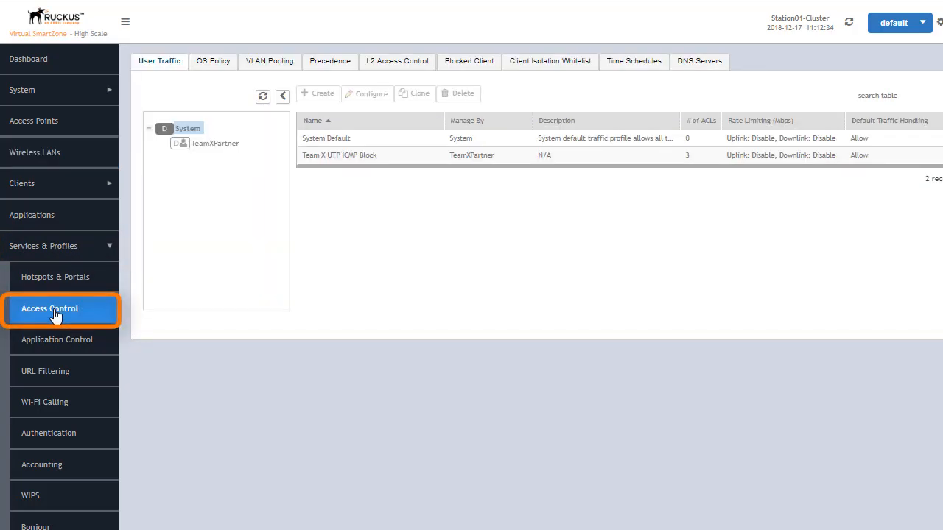
click(635, 65)
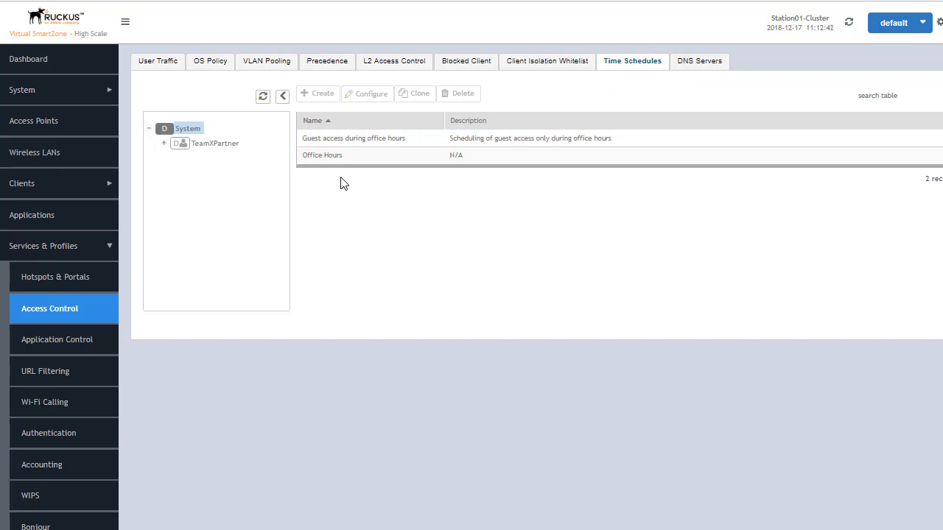
click(337, 157)
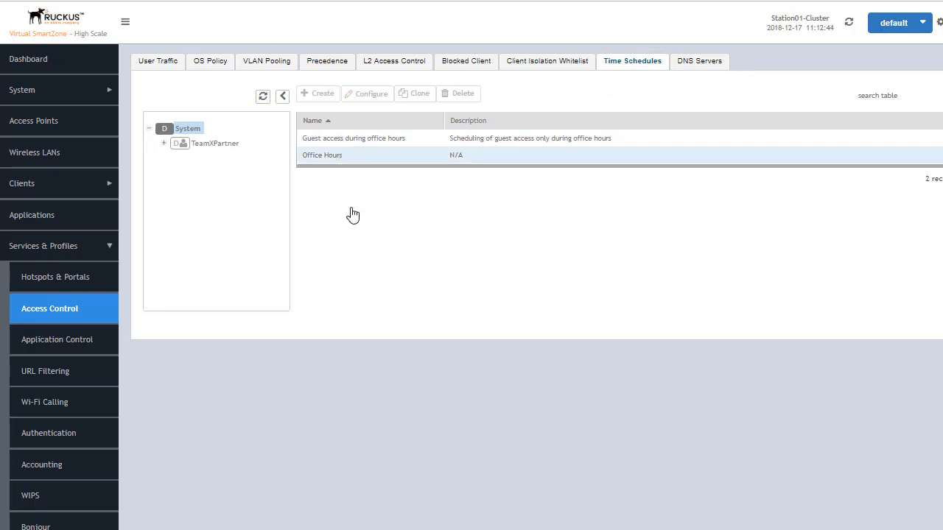
click(373, 95)
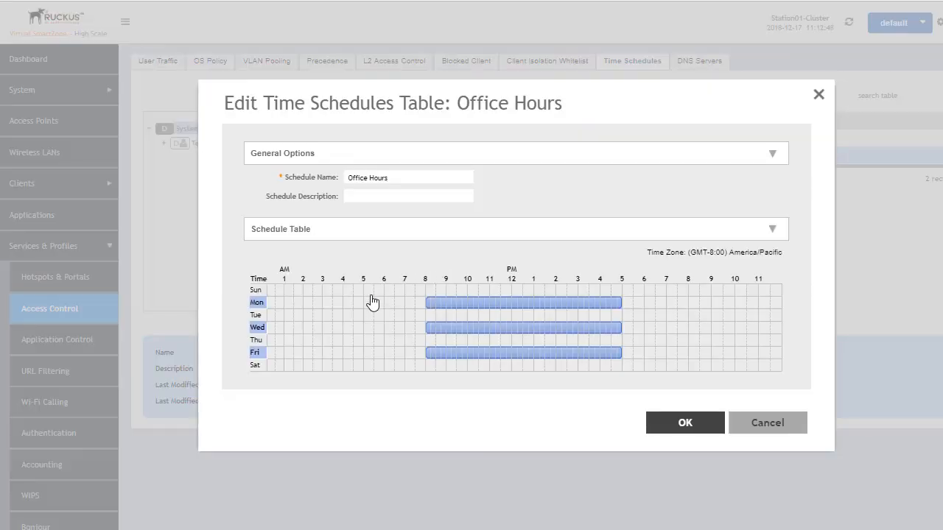
drag(432, 322, 621, 325)
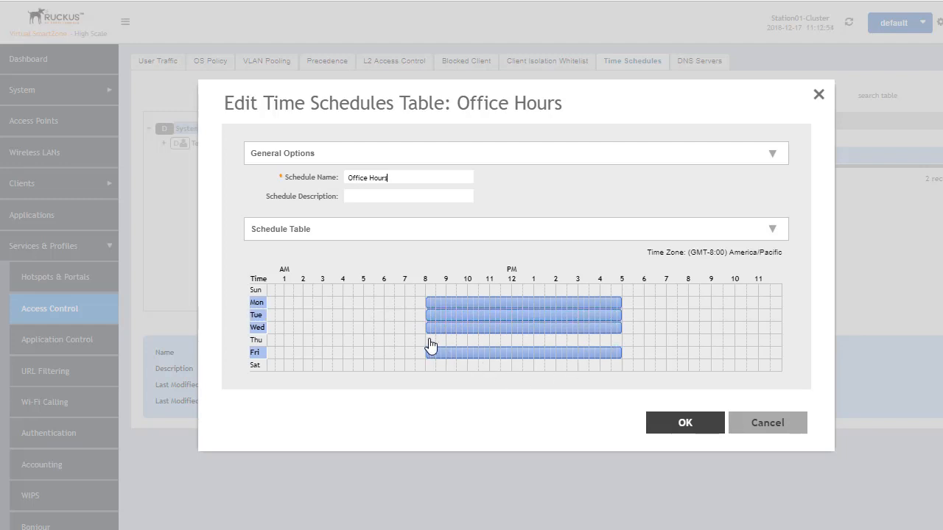
drag(431, 345, 623, 349)
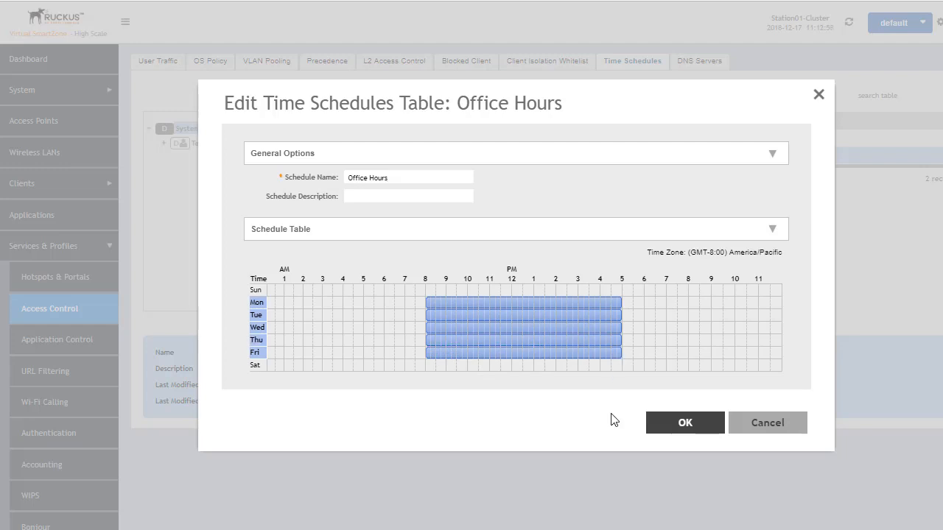
click(691, 427)
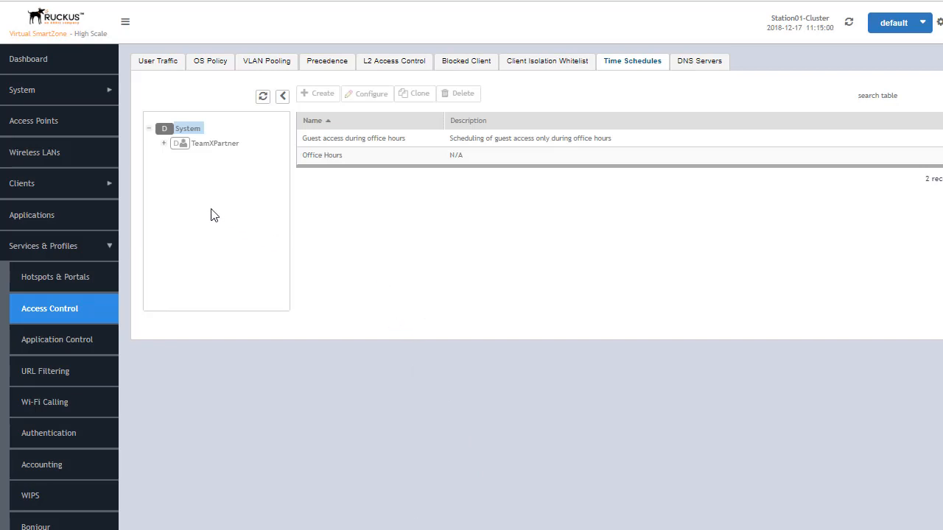
Expand the partner and domain tree and view the time schedules for TeamXZone and ZoneB.
click(164, 143)
click(175, 160)
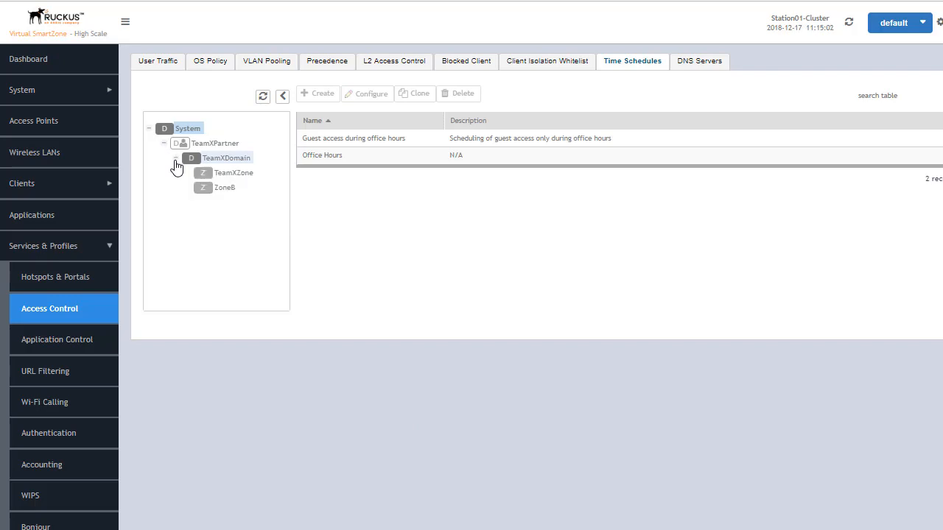
click(231, 175)
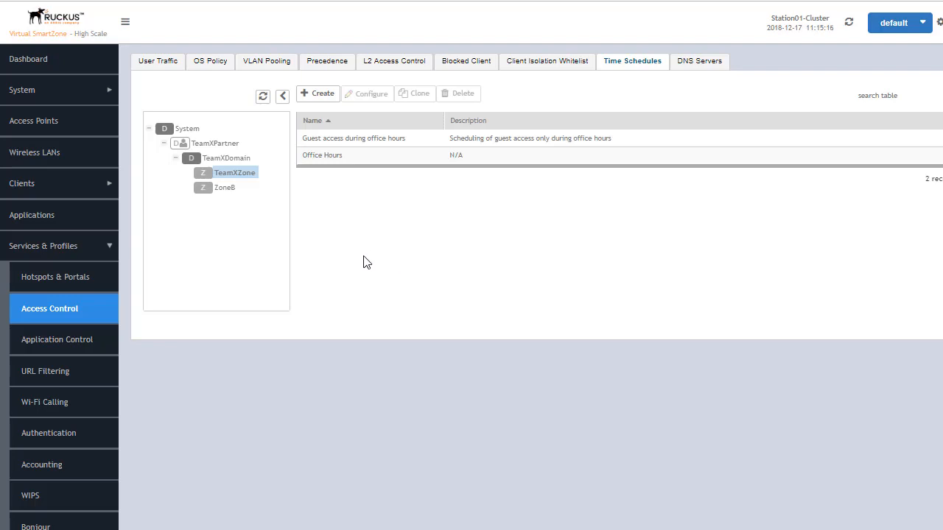
click(224, 188)
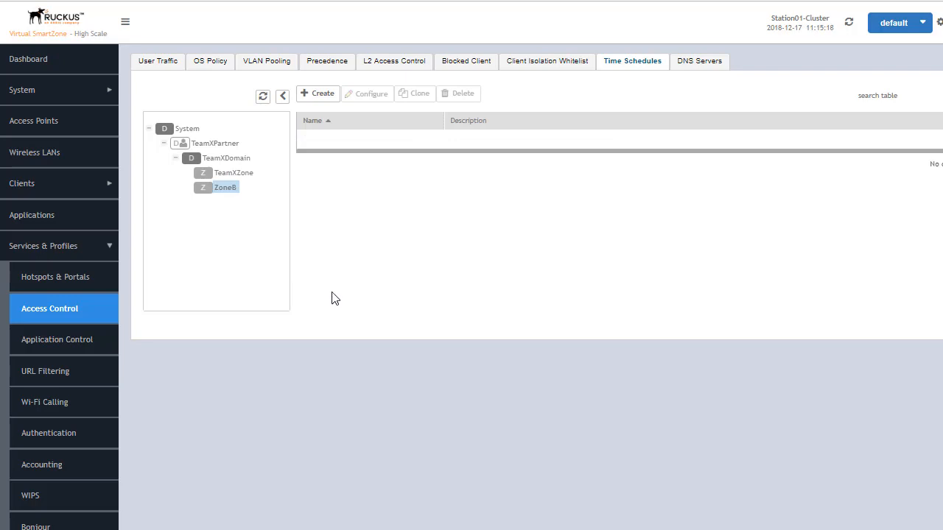